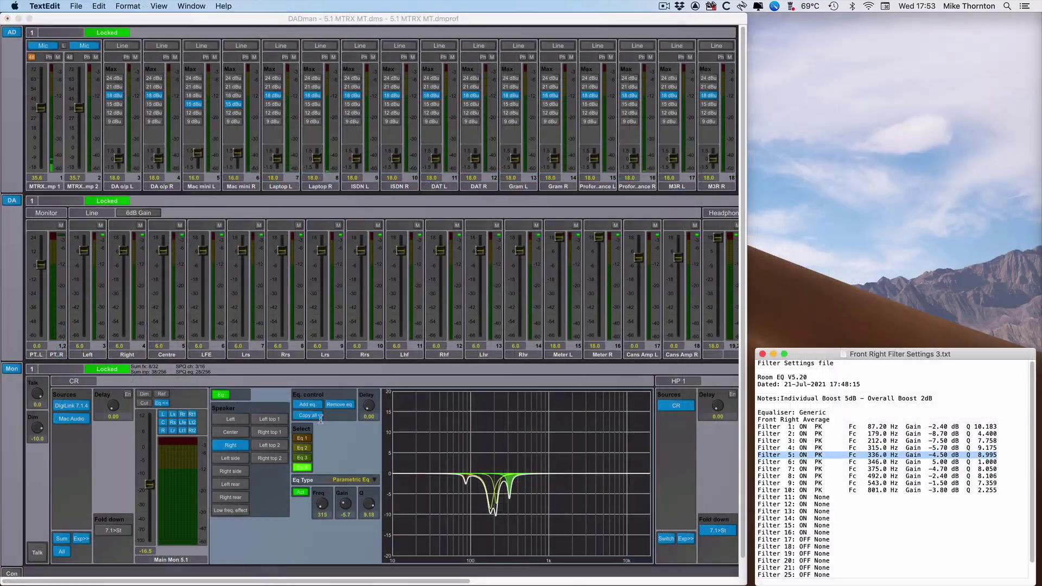
Give the current EQ band -4.5 dB gain and Q 8.995, then add another EQ band
{"action": "left_click", "coordinate": [325, 514]}
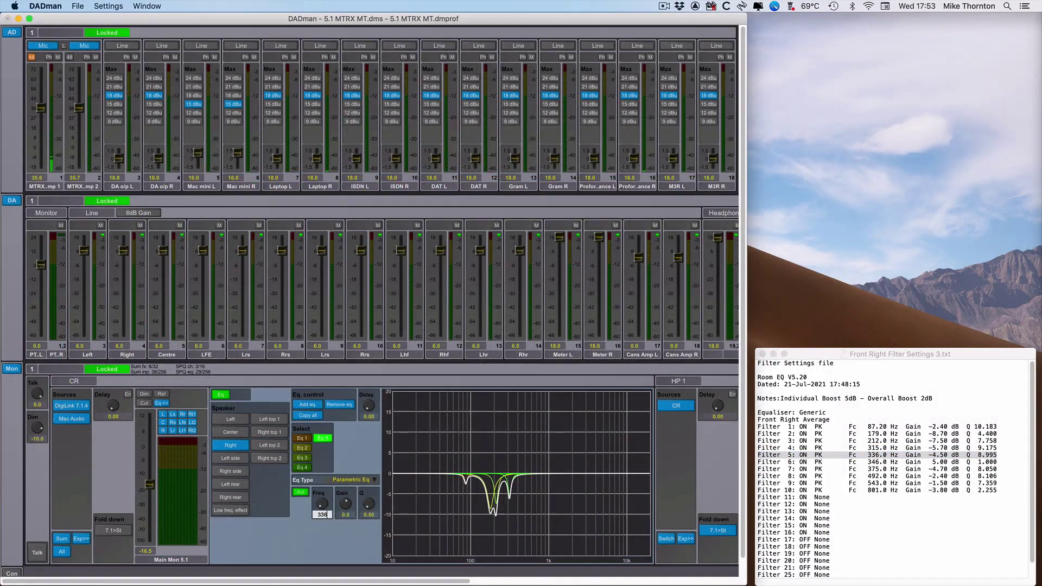
{"action": "type", "text": "-4.5"}
{"action": "key", "text": "Return"}
{"action": "type", "text": "8.995"}
{"action": "key", "text": "Return"}
{"action": "triple_click", "coordinate": [868, 461]}
{"action": "left_click", "coordinate": [307, 404]}
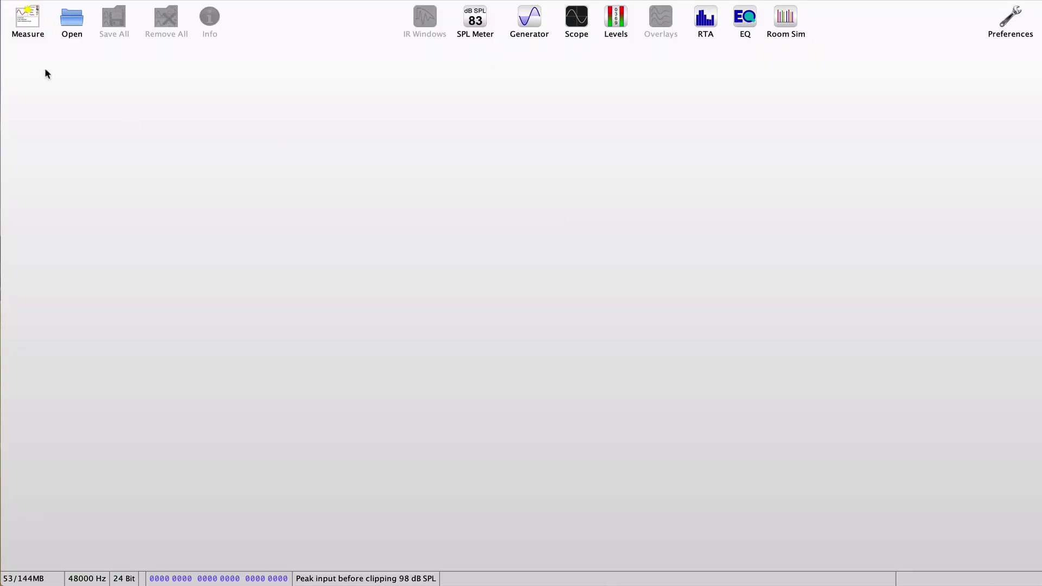
Bring up the Make a measurement dialog from the Measure toolbar button
{"action": "left_click", "coordinate": [26, 22]}
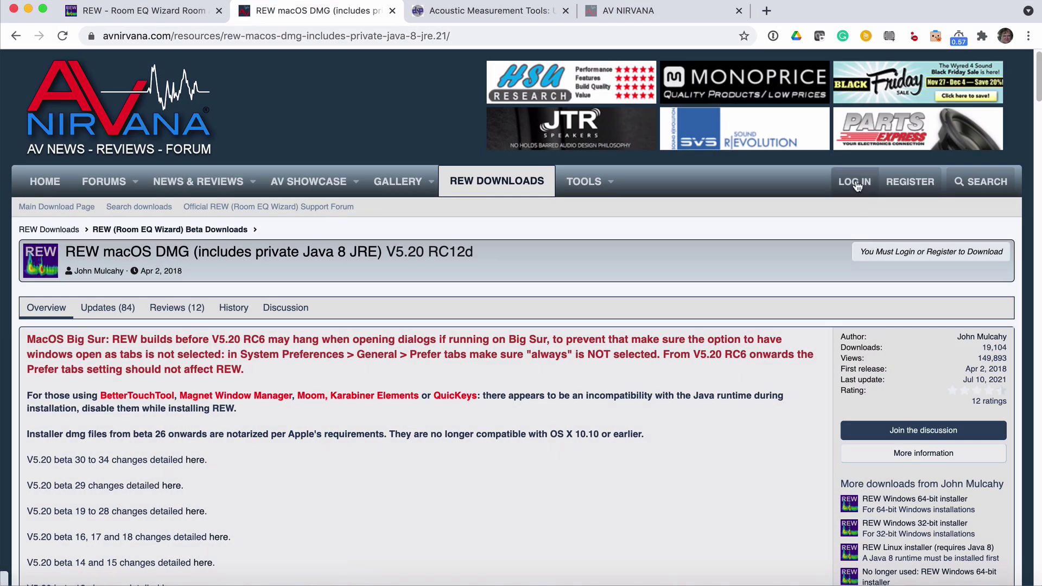
Log in to AV Nirvana using the browser's autofilled credentials
{"action": "left_click", "coordinate": [855, 182]}
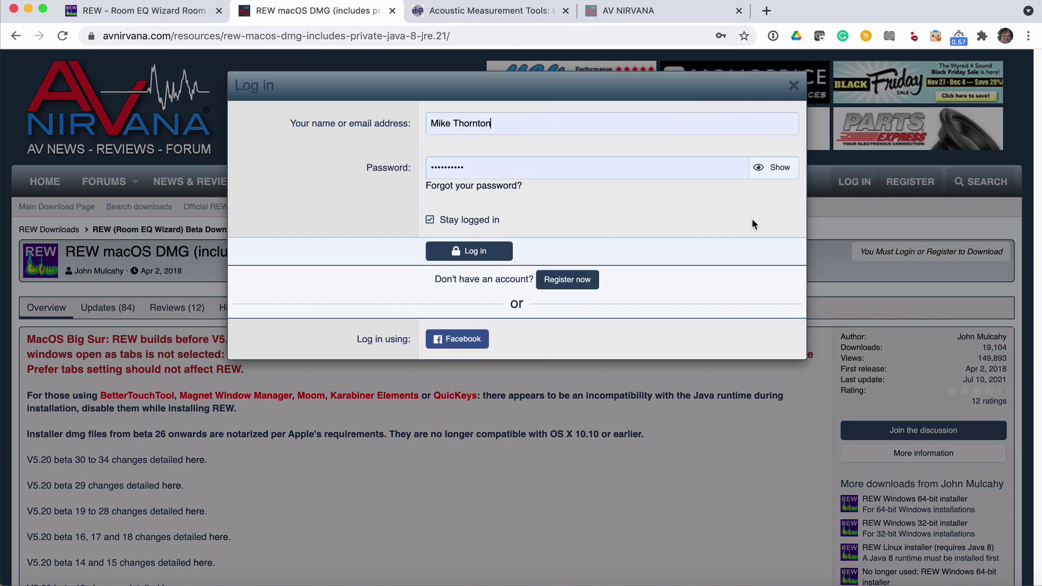
{"action": "left_click", "coordinate": [463, 253]}
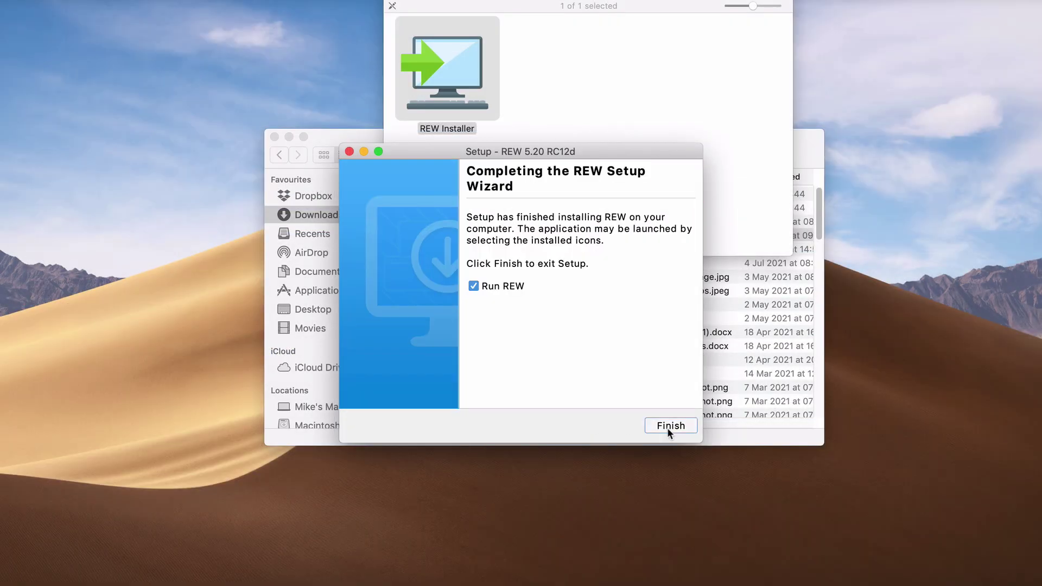
Finish the REW setup wizard with Run REW ticked so REW launches
{"action": "left_click", "coordinate": [671, 426]}
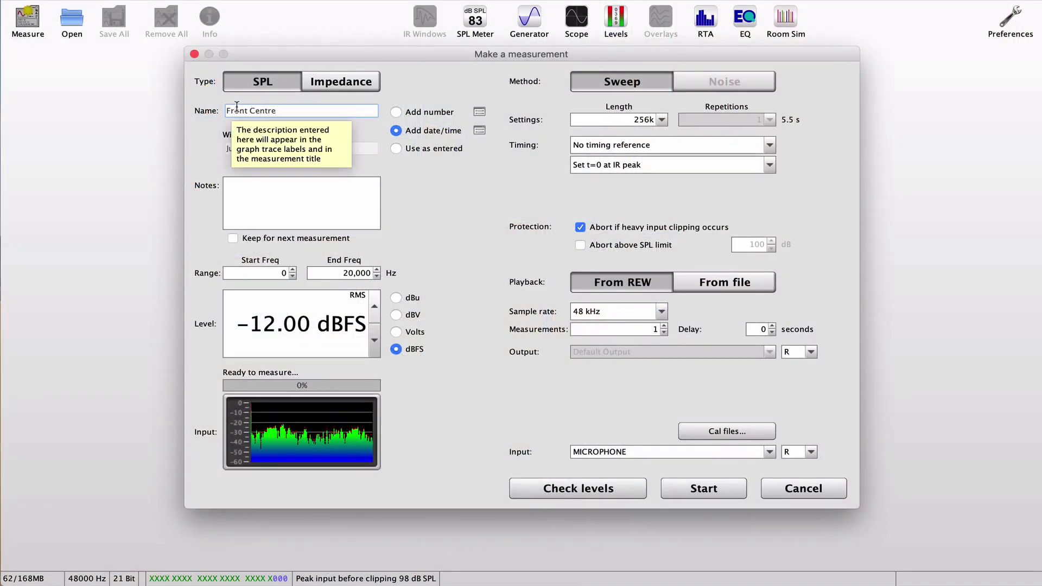
Turn on Add number for the Front Centre measurement and change the sweep start frequency to 10 Hz
{"action": "left_click", "coordinate": [396, 111]}
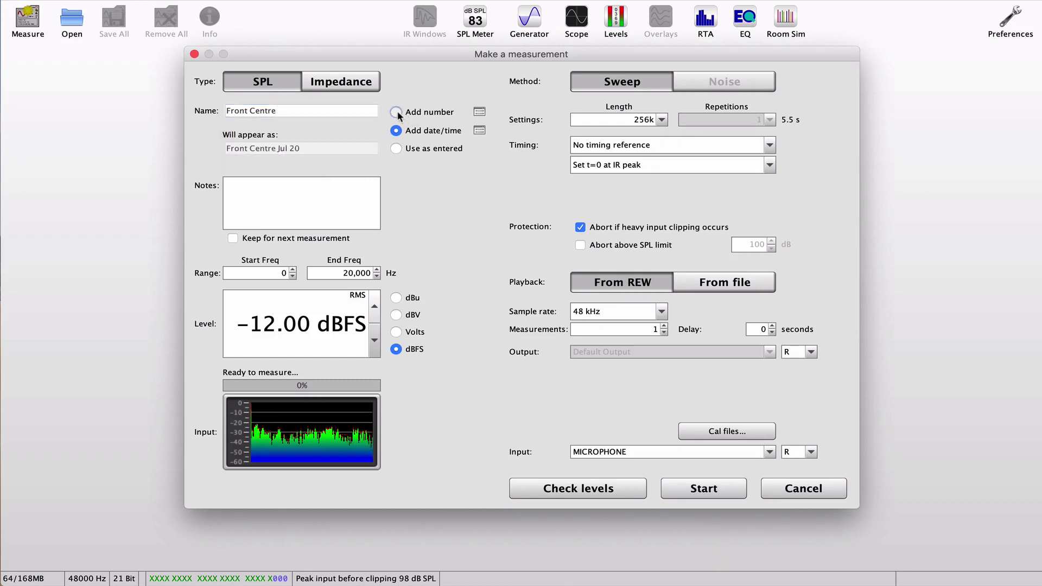
{"action": "left_click", "coordinate": [480, 114]}
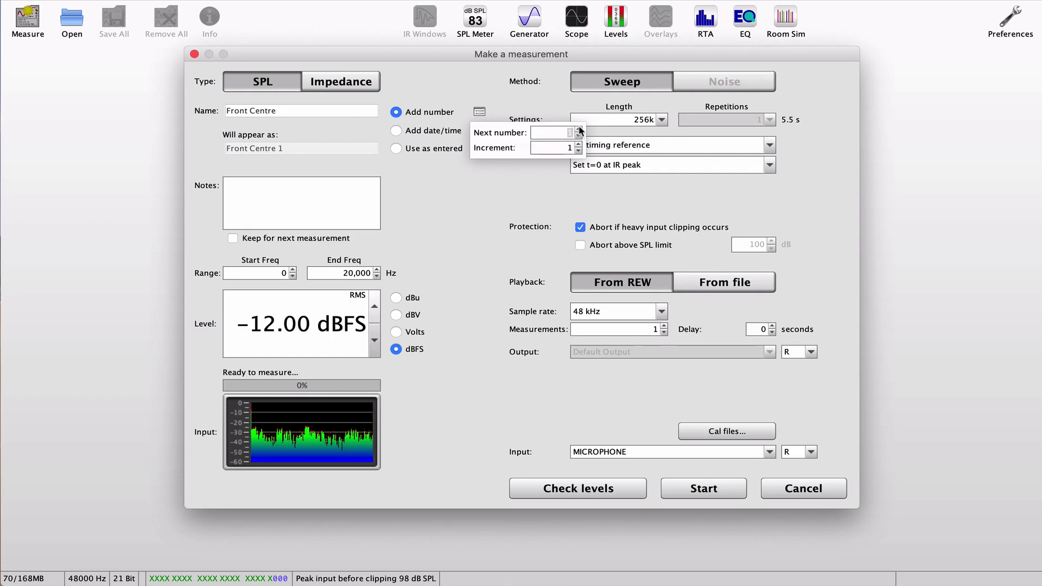
{"action": "left_click", "coordinate": [495, 93]}
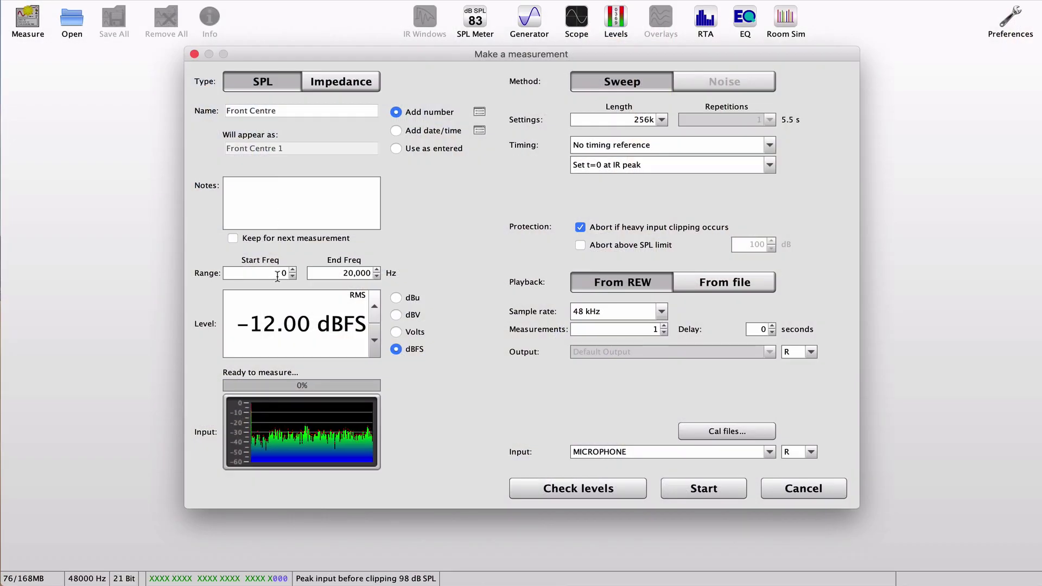
{"action": "left_click", "coordinate": [288, 276]}
{"action": "key", "text": "BackSpace"}
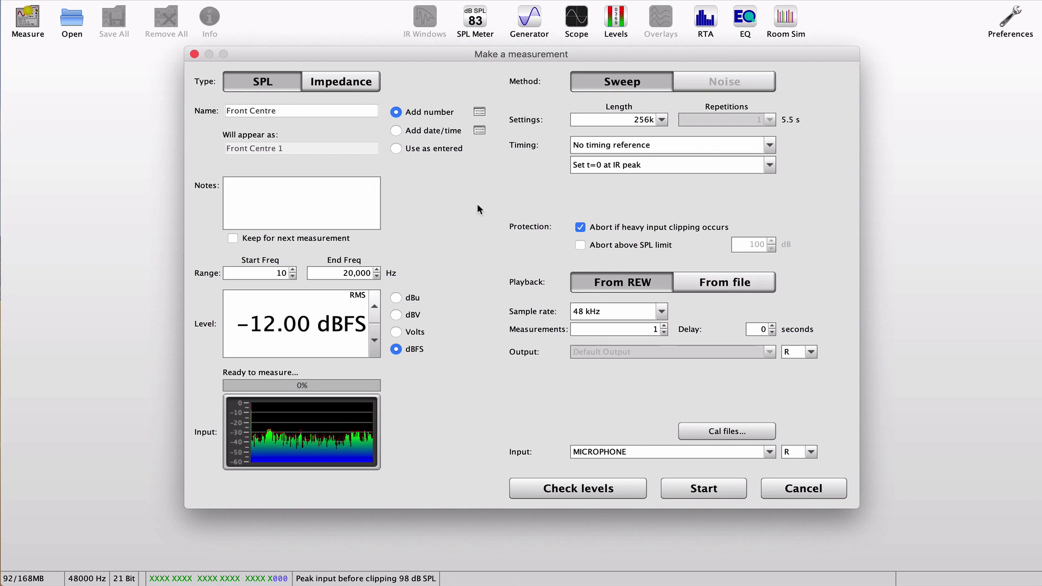
Check the input level, then record the Front Centre 1 sweep using the acoustic timing reference
{"action": "left_click", "coordinate": [579, 487]}
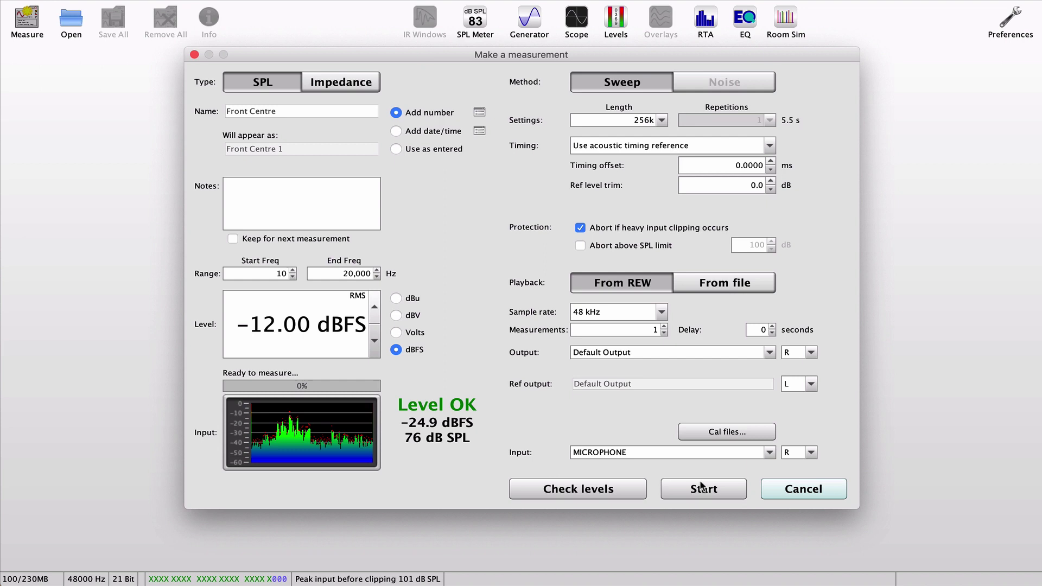
{"action": "left_click", "coordinate": [701, 485]}
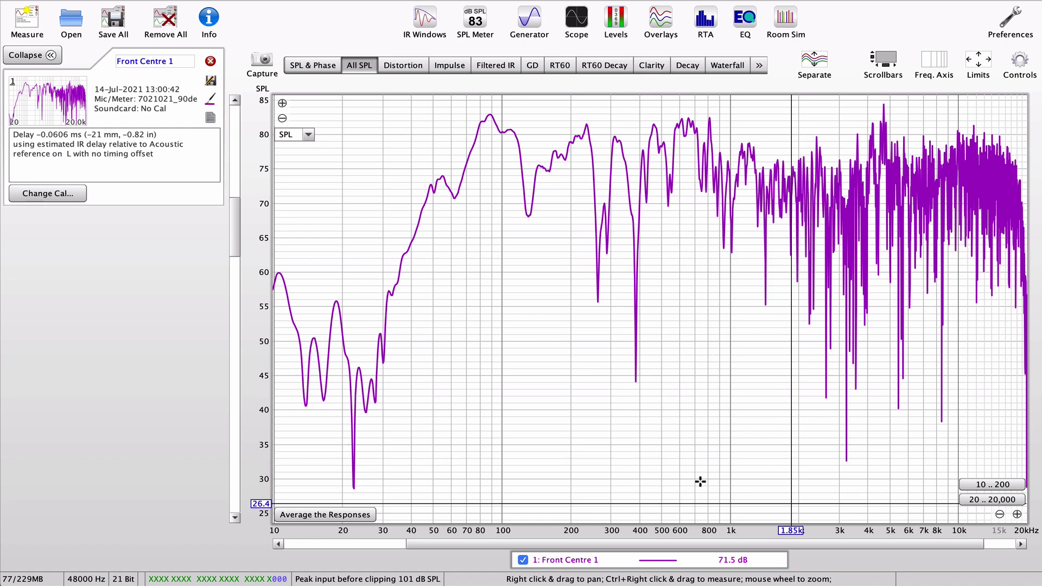
Record further Front Centre sweeps, repeating Measure and Start for each up to Front Centre 7
{"action": "left_click", "coordinate": [27, 19]}
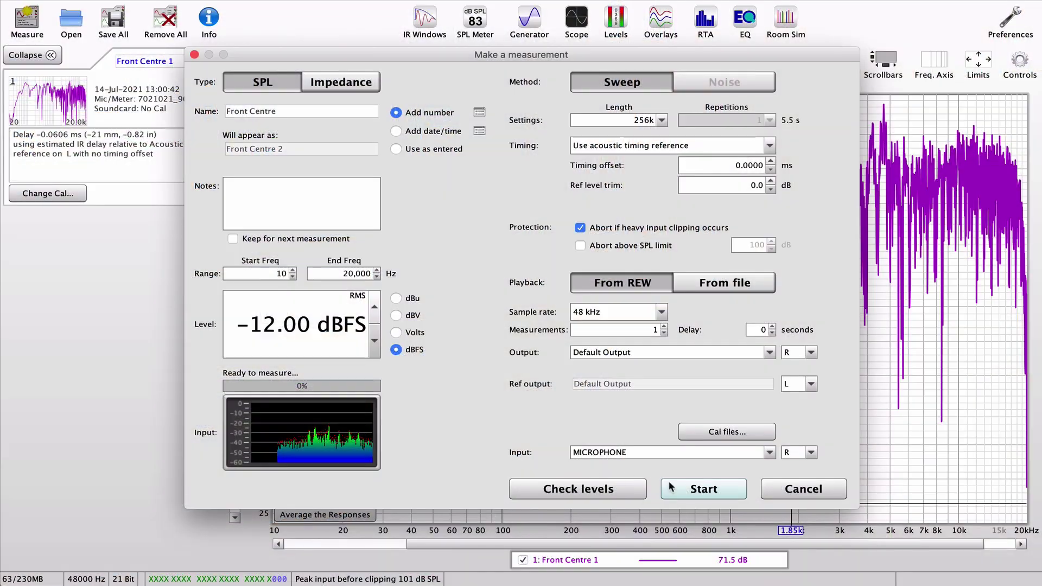
{"action": "left_click", "coordinate": [689, 489]}
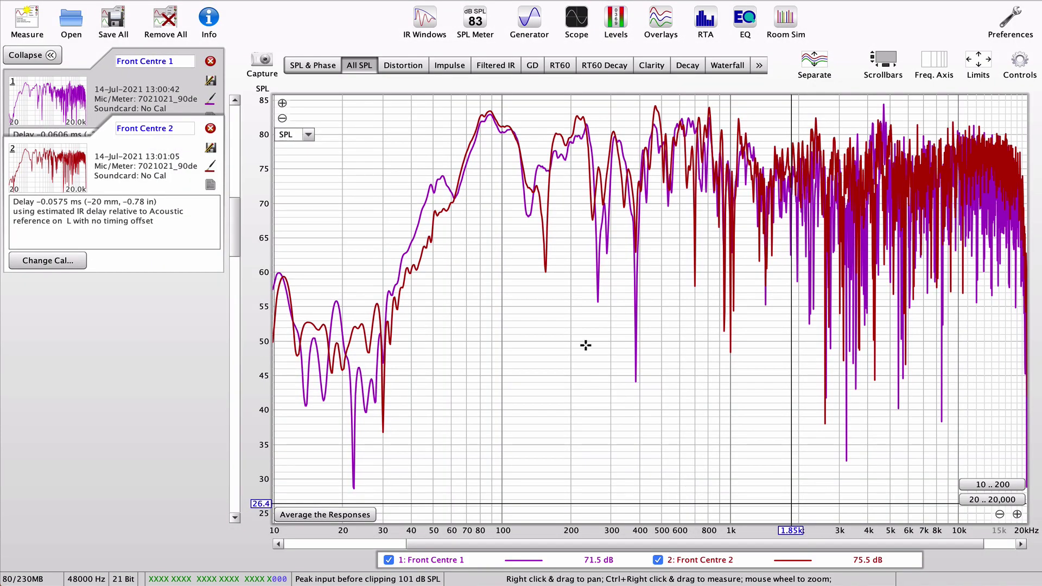
{"action": "left_click", "coordinate": [26, 20]}
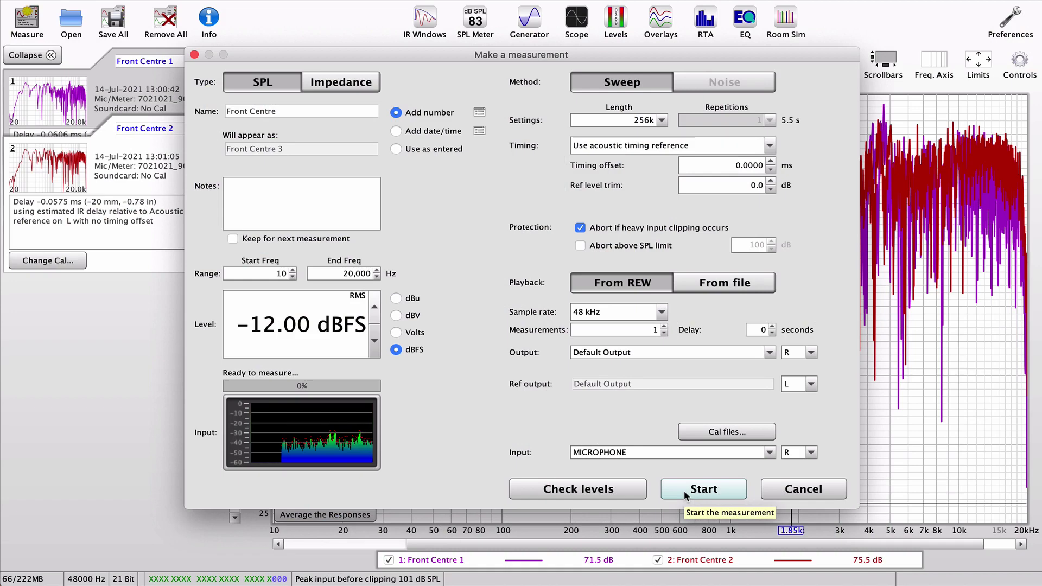
{"action": "left_click", "coordinate": [685, 492]}
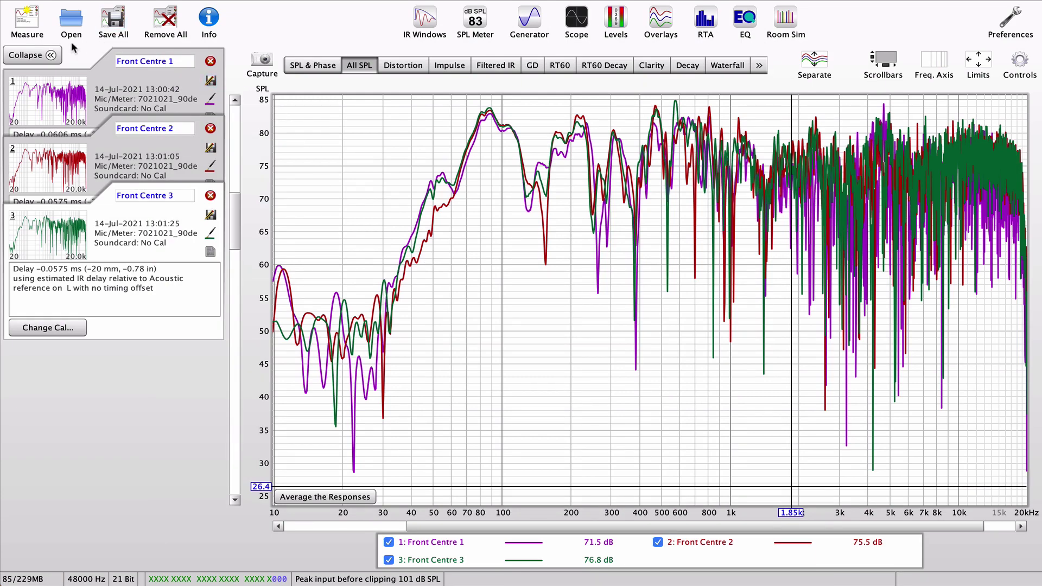
{"action": "left_click", "coordinate": [27, 21]}
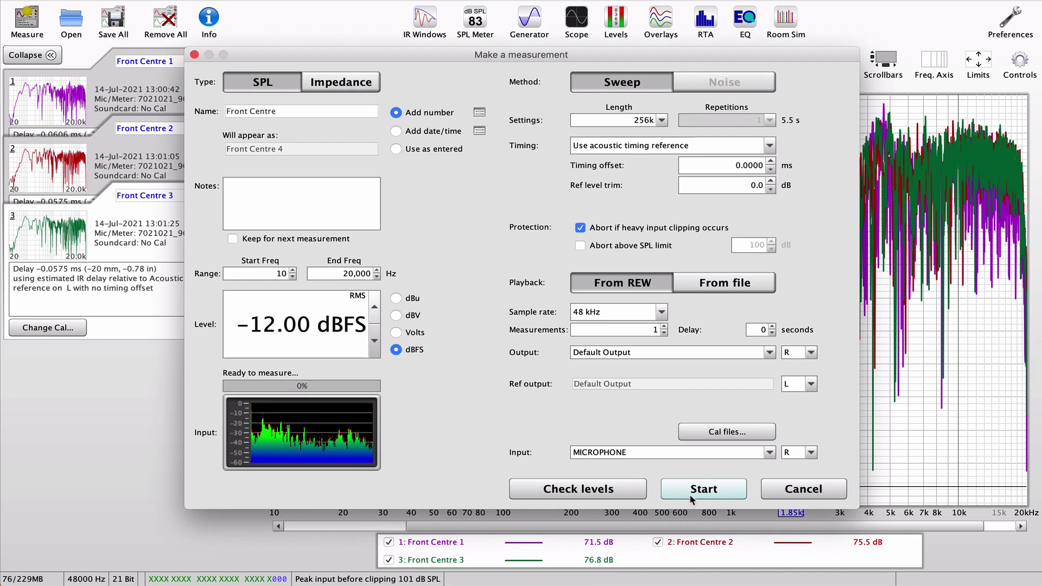
{"action": "left_click", "coordinate": [691, 491]}
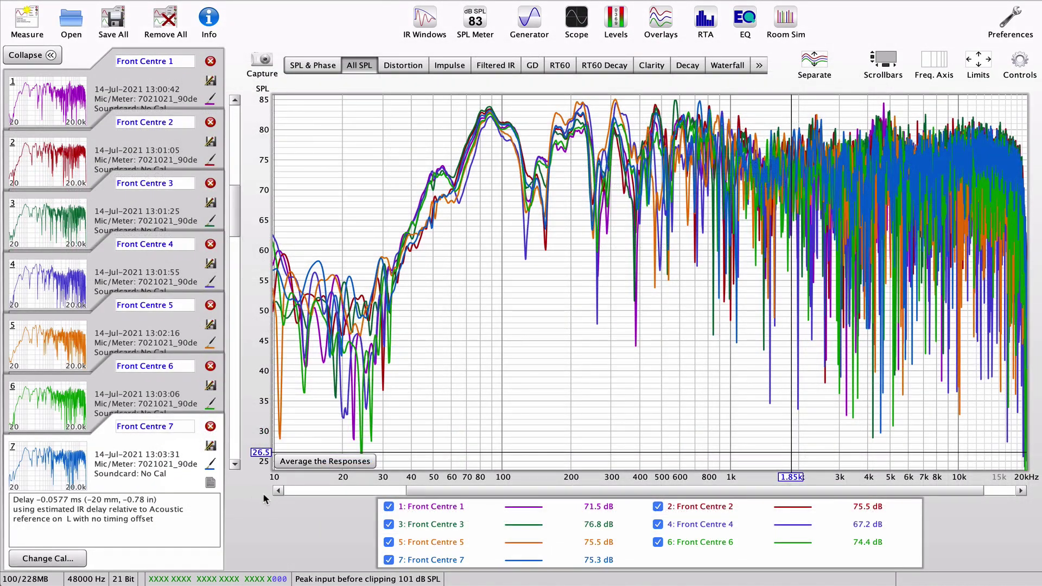
Average Front Centre 1–7 into Average 1 and hide all seven individual sweep traces
{"action": "left_click", "coordinate": [319, 461]}
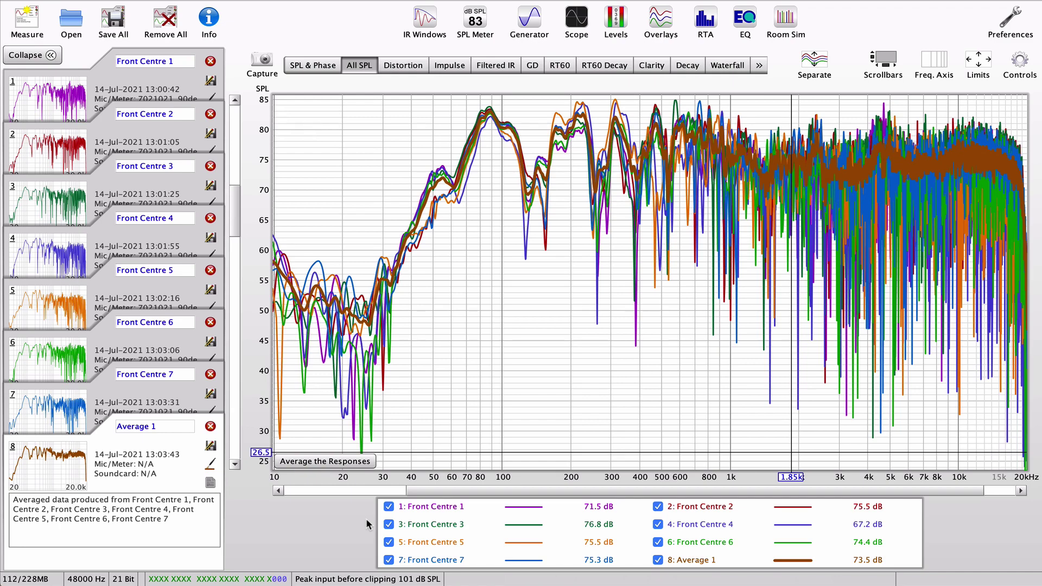
{"action": "left_click", "coordinate": [388, 506]}
{"action": "left_click", "coordinate": [388, 524]}
{"action": "left_click", "coordinate": [389, 542]}
{"action": "left_click", "coordinate": [389, 560]}
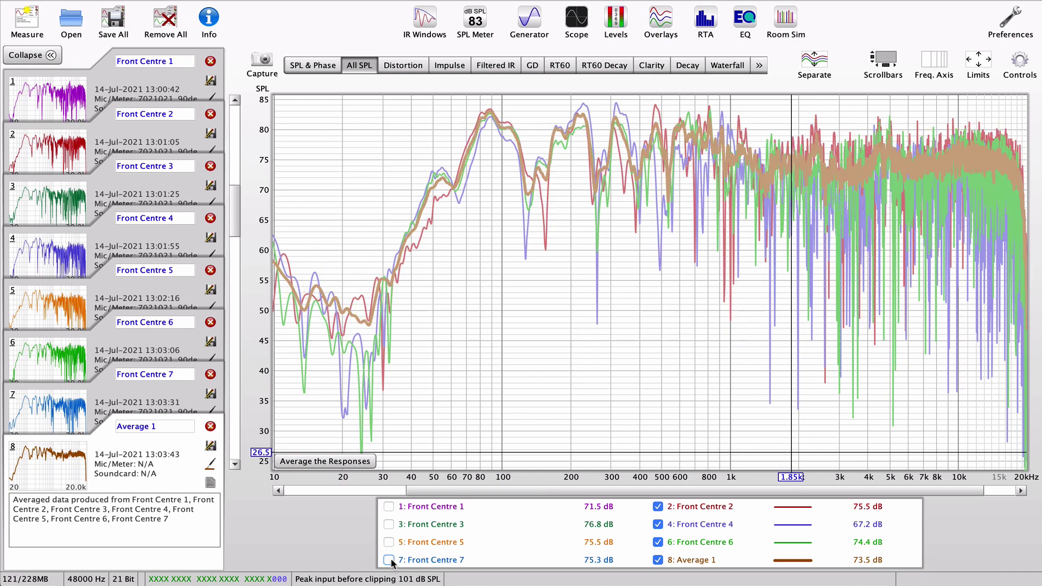
{"action": "left_click", "coordinate": [657, 506]}
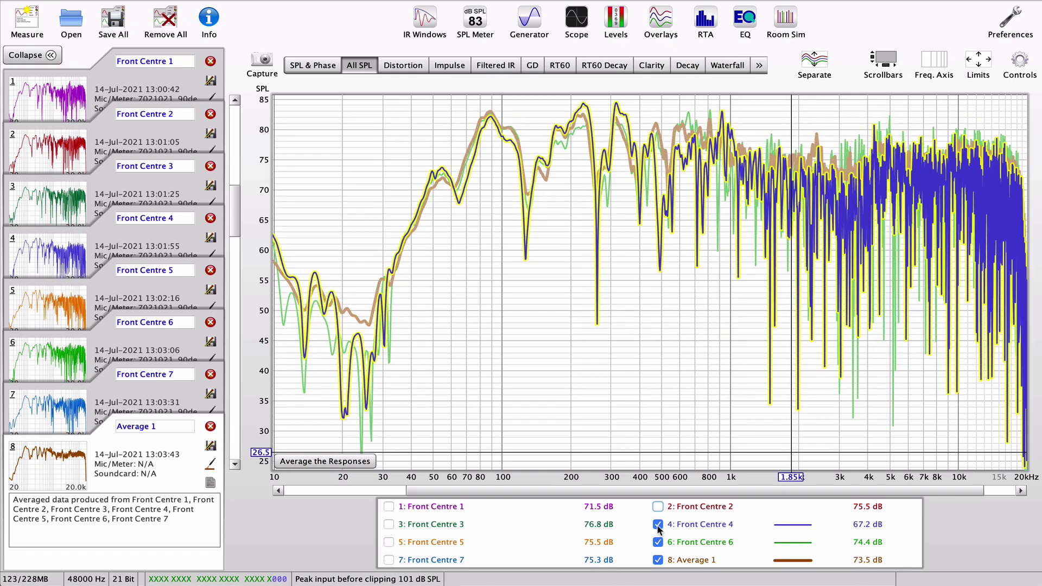
{"action": "left_click", "coordinate": [657, 524]}
{"action": "left_click", "coordinate": [658, 542]}
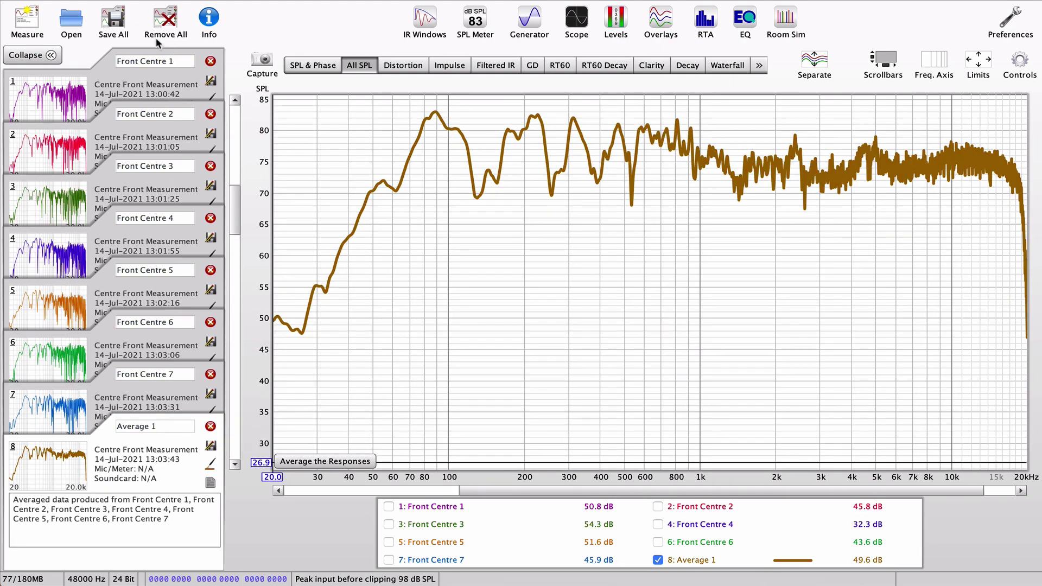
Use File > Save all measurements, skip the notes, and save as Centre Front Measurements.mdat
{"action": "left_click", "coordinate": [95, 2]}
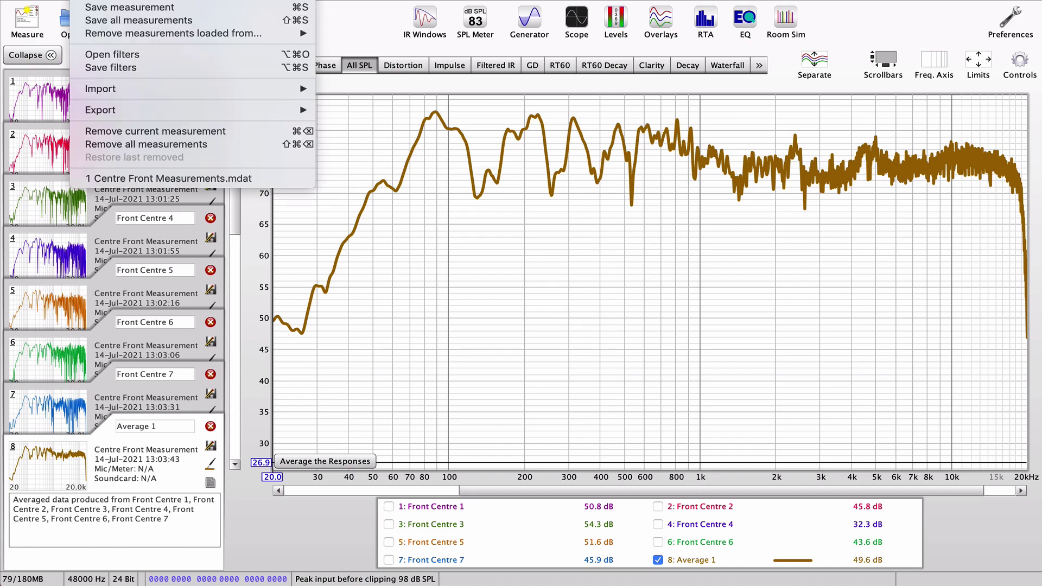
{"action": "left_click", "coordinate": [97, 20]}
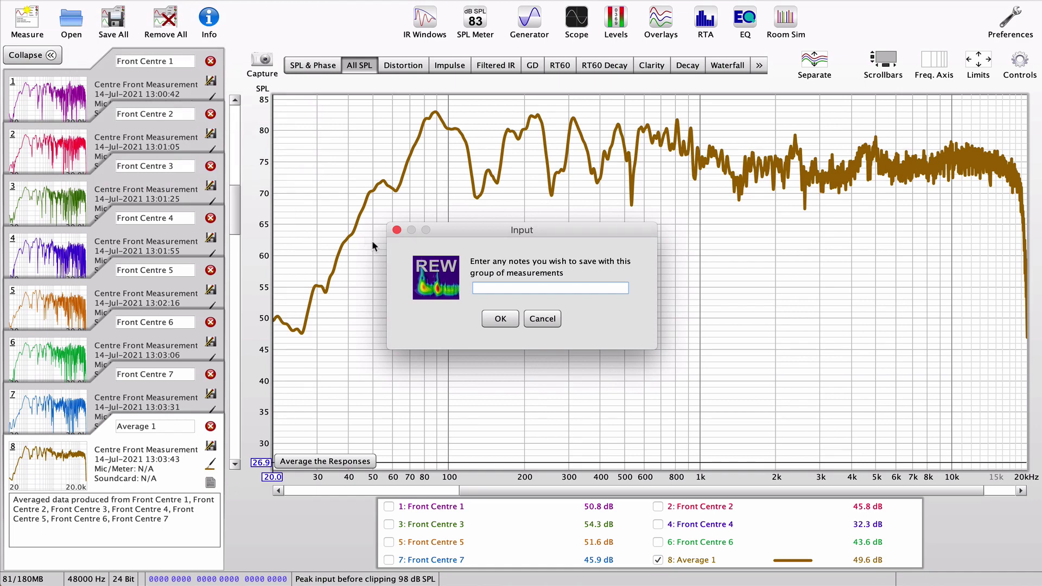
{"action": "left_click", "coordinate": [498, 322]}
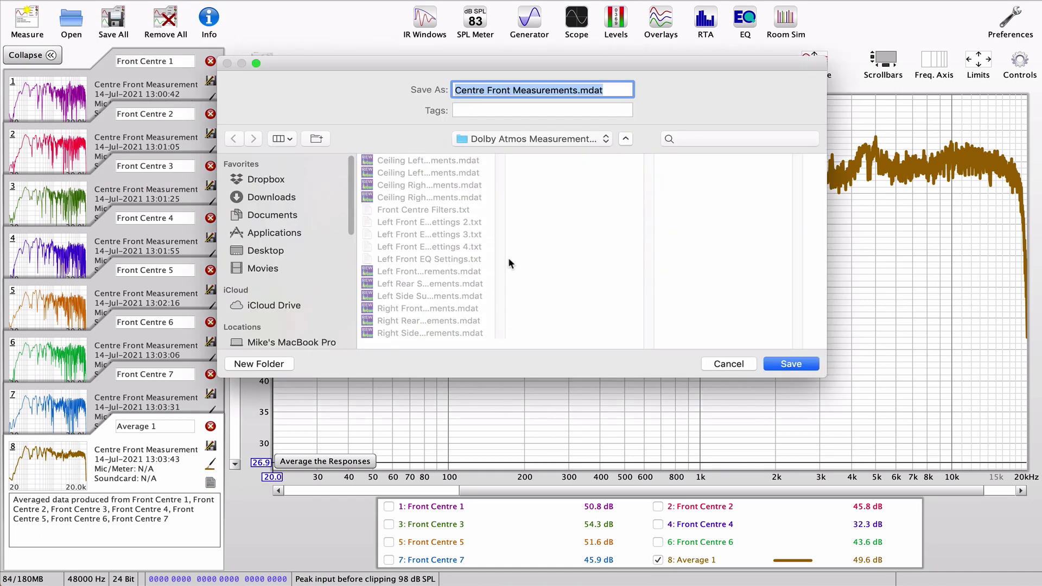
{"action": "left_click", "coordinate": [776, 363]}
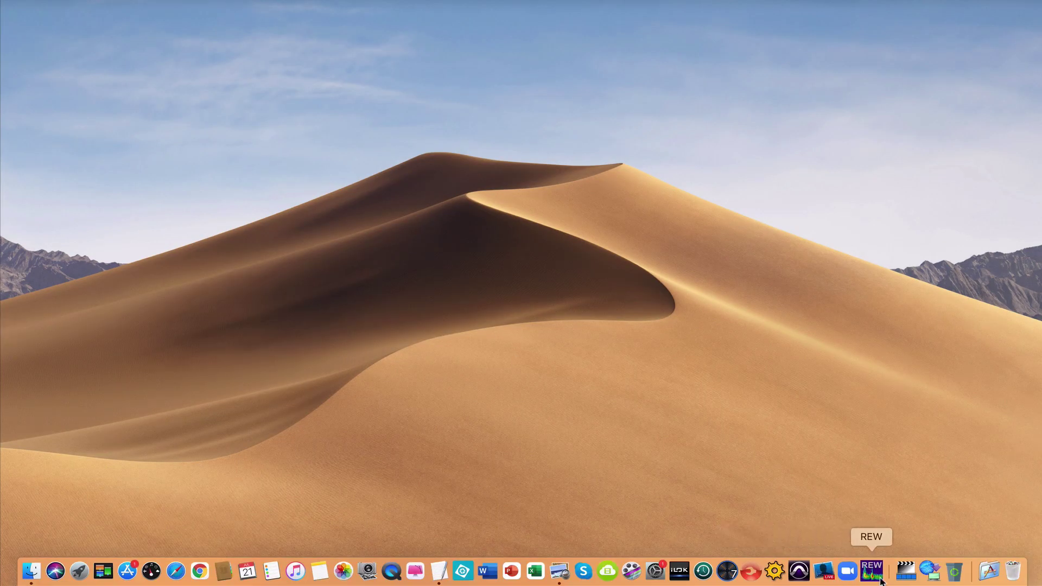
Relaunch REW and make a selection in its opening window
{"action": "left_click", "coordinate": [876, 577]}
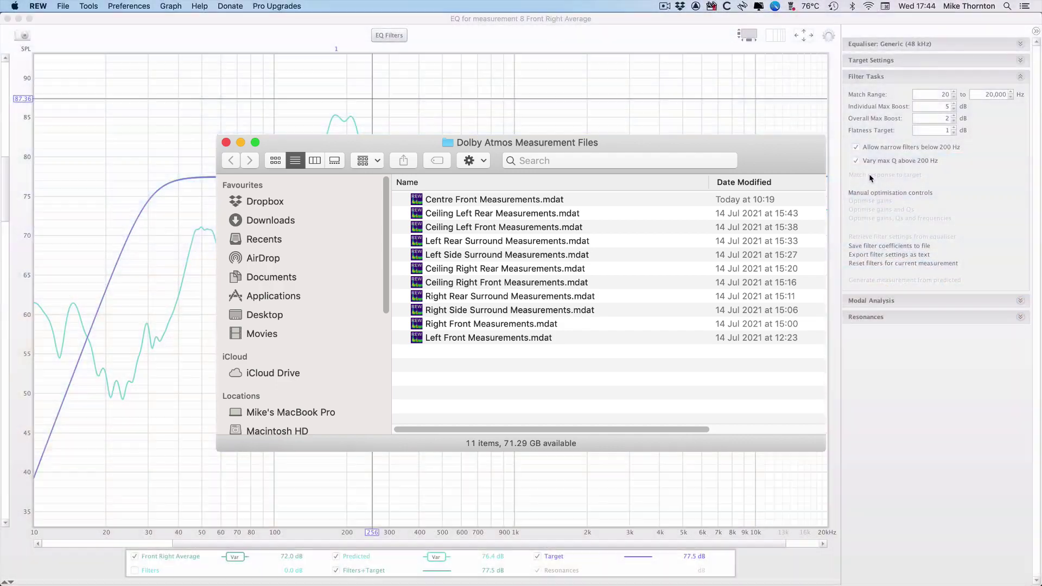
{"action": "left_click", "coordinate": [869, 174]}
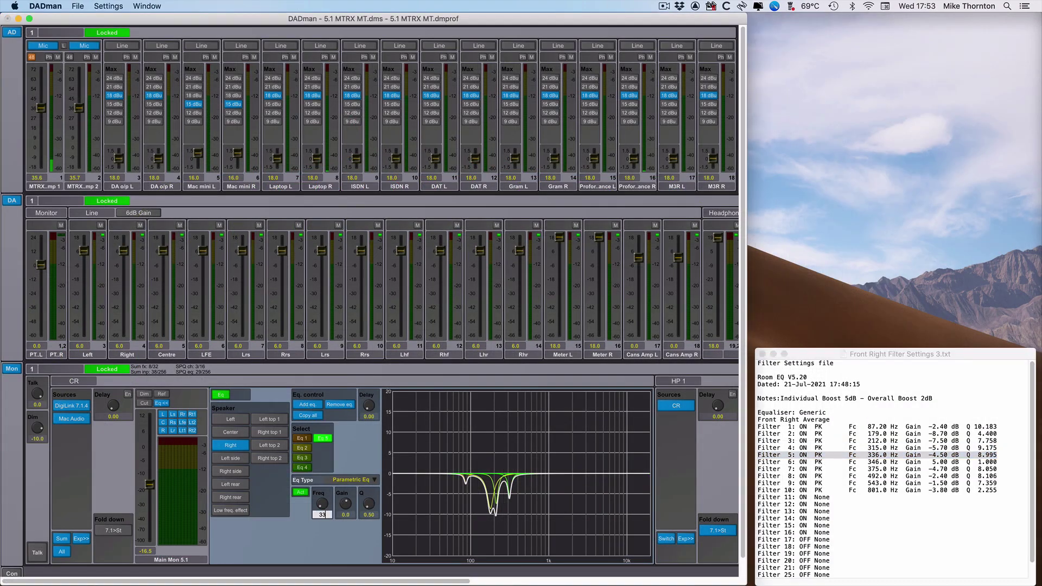
Set the current EQ band to −4.5 dB gain with a Q of 9
{"action": "left_click", "coordinate": [349, 512]}
{"action": "left_click", "coordinate": [369, 514]}
{"action": "type", "text": "9"}
{"action": "key", "text": "Return"}
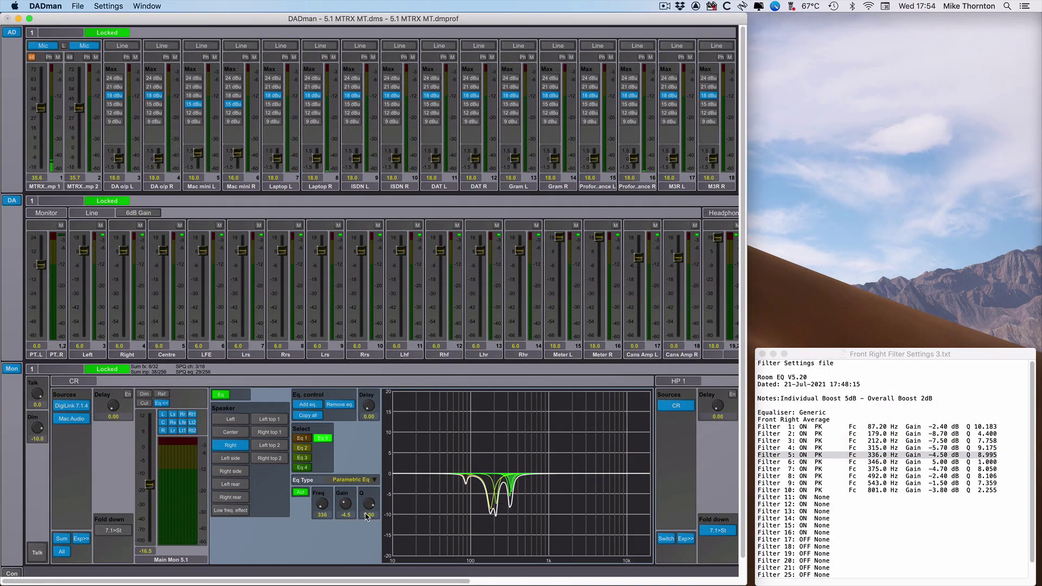
Add Filter 6 as a 346 Hz, +5 dB band, then add a new band for Filter 7
{"action": "left_click", "coordinate": [997, 462]}
{"action": "left_click", "coordinate": [307, 405]}
{"action": "left_click", "coordinate": [322, 514]}
{"action": "type", "text": "346"}
{"action": "key", "text": "Return"}
{"action": "left_click", "coordinate": [345, 514]}
{"action": "type", "text": "5"}
{"action": "key", "text": "Return"}
{"action": "left_click", "coordinate": [307, 404]}
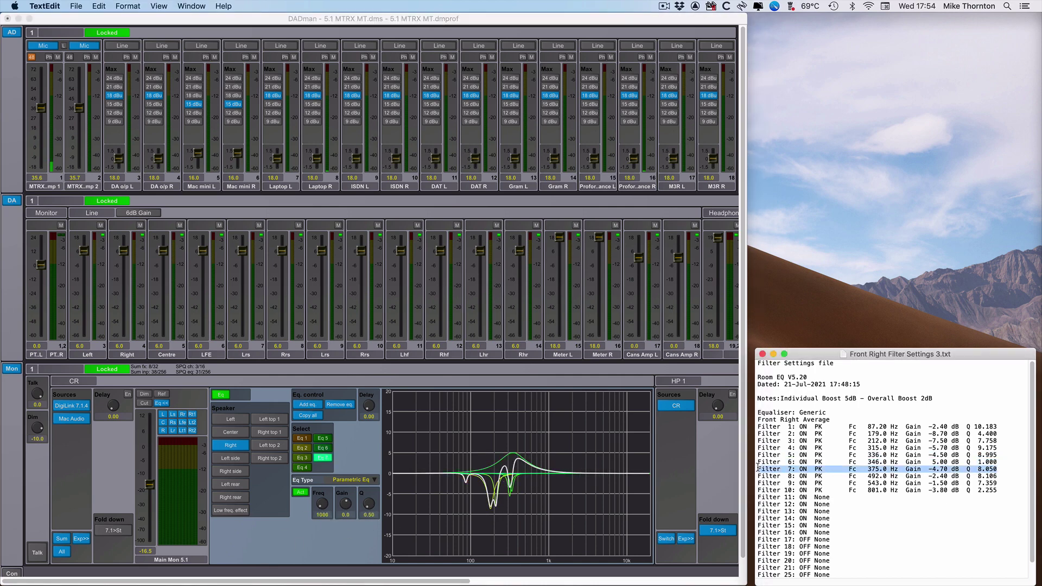